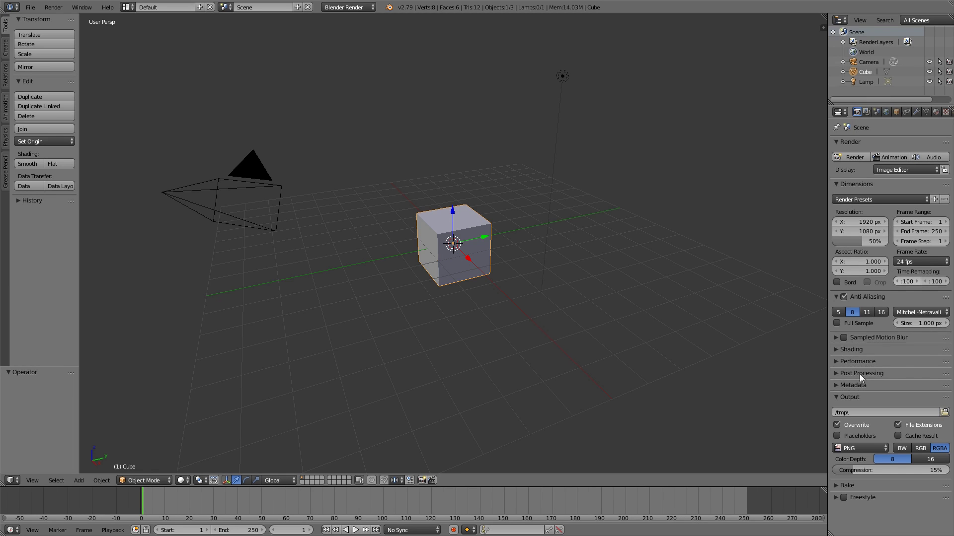
Step: Play the scene animation and stop playback at about frame 59
{"action": "middle_click_drag", "start_coordinate": [506, 272], "coordinate": [472, 282]}
{"action": "key", "text": "Tab"}
{"action": "key", "text": "Tab"}
{"action": "scroll", "coordinate": [596, 263], "scroll_direction": "up", "scroll_amount": 2}
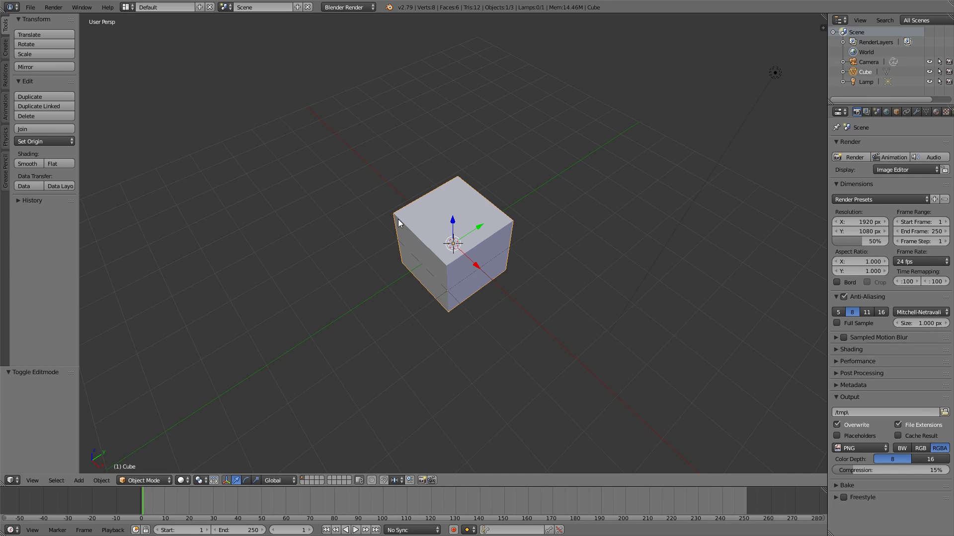
{"action": "key", "text": "alt+a"}
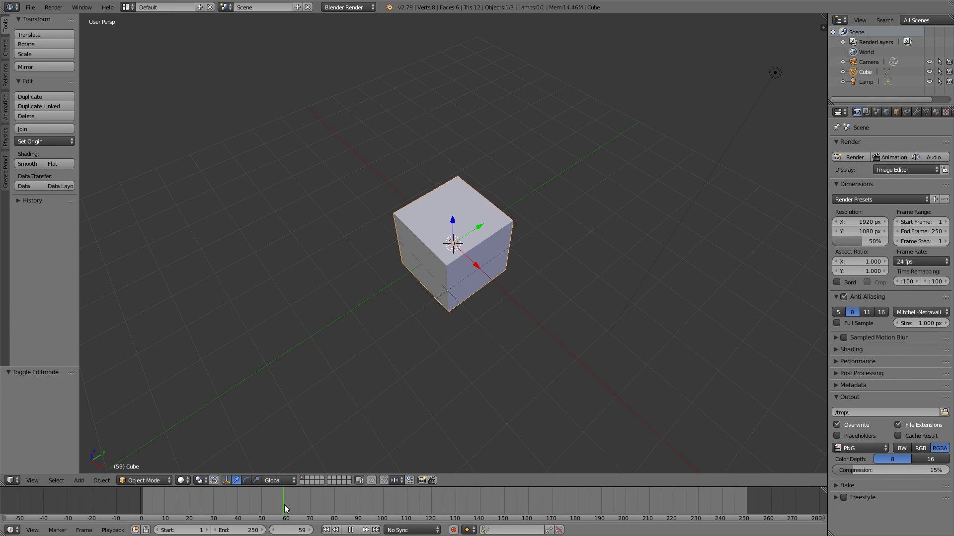
{"action": "key", "text": "alt+a"}
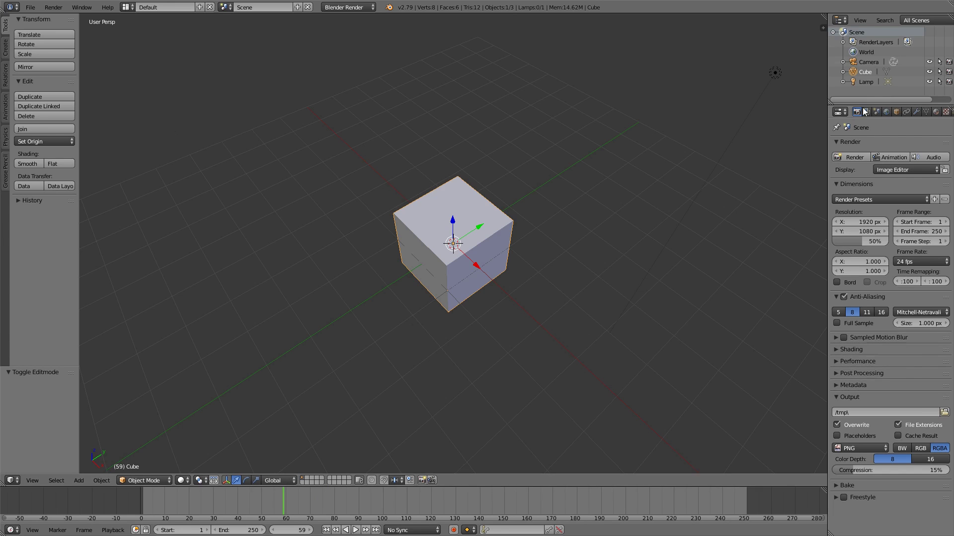
Step: Enlarge the Outliner by moving its border down into the Properties editor
{"action": "left_click_drag", "start_coordinate": [868, 103], "coordinate": [875, 226]}
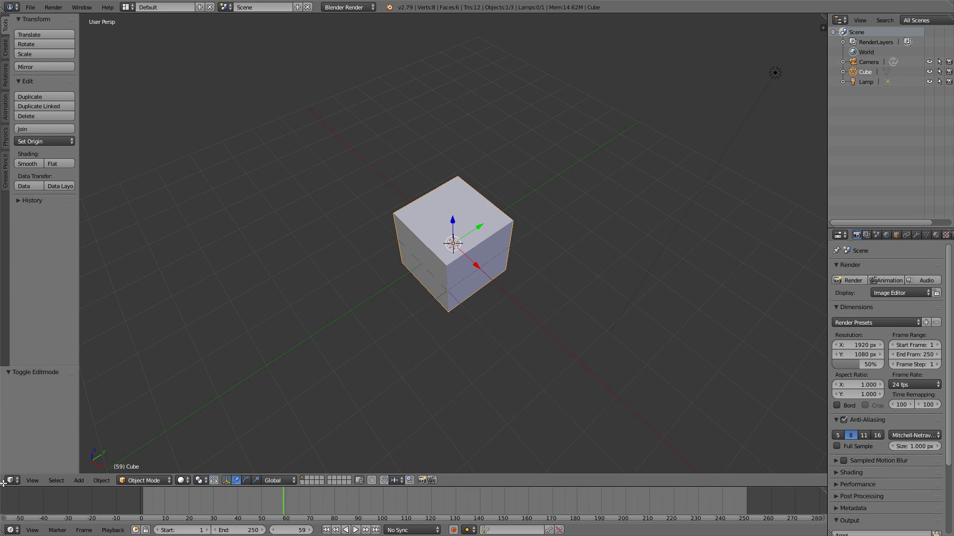
Step: Split the 3D view into two stacked views and join them back into one
{"action": "mouse_move", "coordinate": [3, 483]}
{"action": "left_mouse_down"}
{"action": "mouse_move", "coordinate": [29, 240]}
{"action": "mouse_move", "coordinate": [50, 175]}
{"action": "mouse_move", "coordinate": [40, 158]}
{"action": "mouse_move", "coordinate": [17, 403]}
{"action": "mouse_move", "coordinate": [8, 218]}
{"action": "mouse_move", "coordinate": [1, 476]}
{"action": "left_mouse_up"}
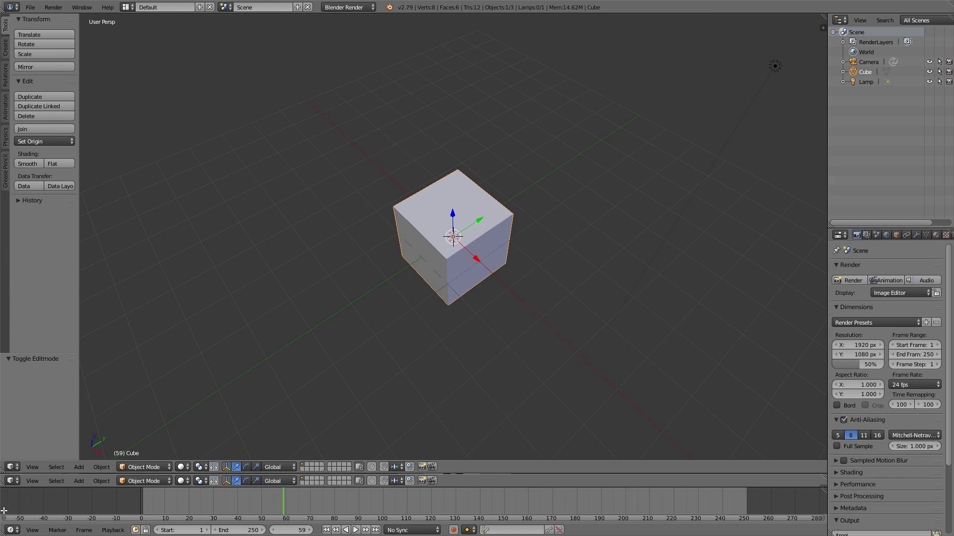
{"action": "left_click_drag", "start_coordinate": [4, 513], "coordinate": [28, 314]}
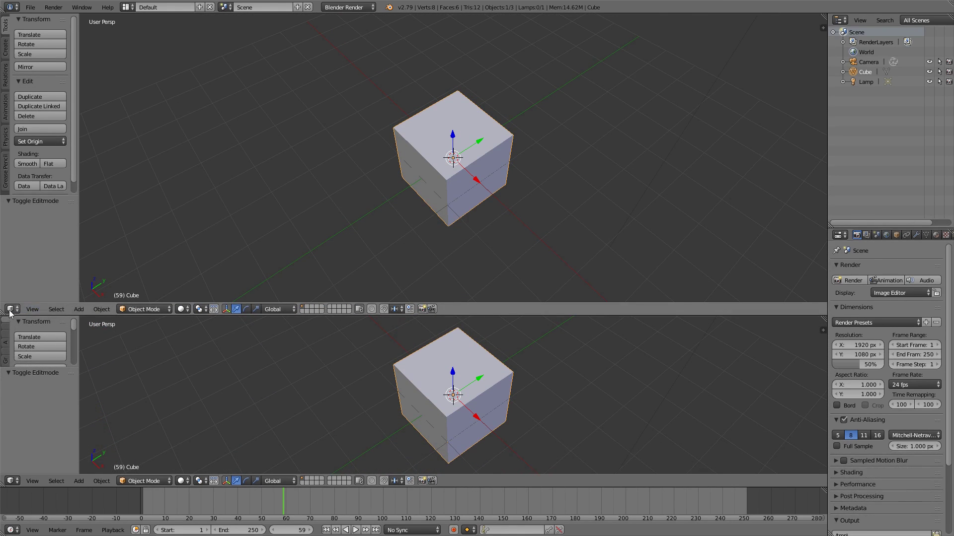
{"action": "left_click_drag", "start_coordinate": [8, 314], "coordinate": [343, 416]}
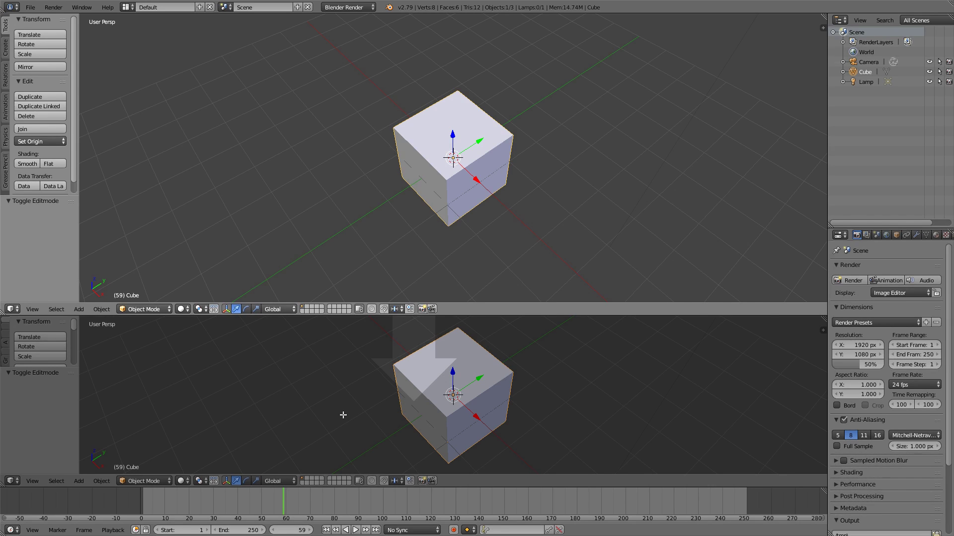
{"action": "left_click_drag", "start_coordinate": [343, 415], "coordinate": [344, 415]}
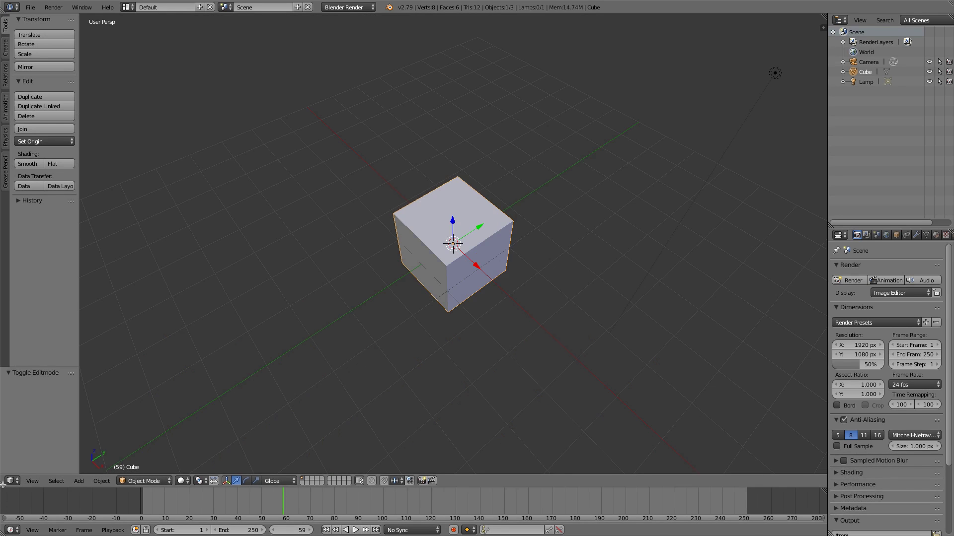
Step: Extend the 3D view over the timeline and split it into two side-by-side views
{"action": "left_click_drag", "start_coordinate": [3, 485], "coordinate": [11, 514]}
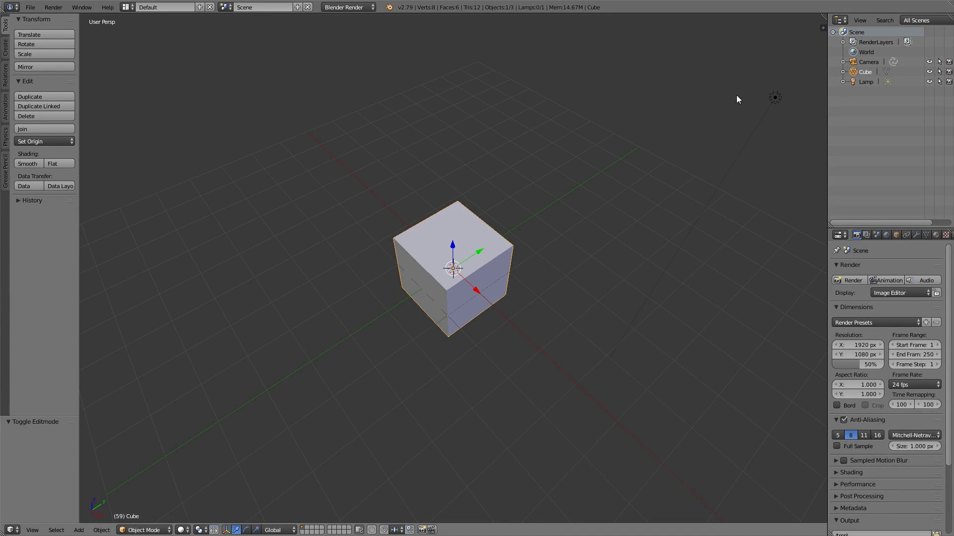
{"action": "left_click_drag", "start_coordinate": [822, 16], "coordinate": [554, 65]}
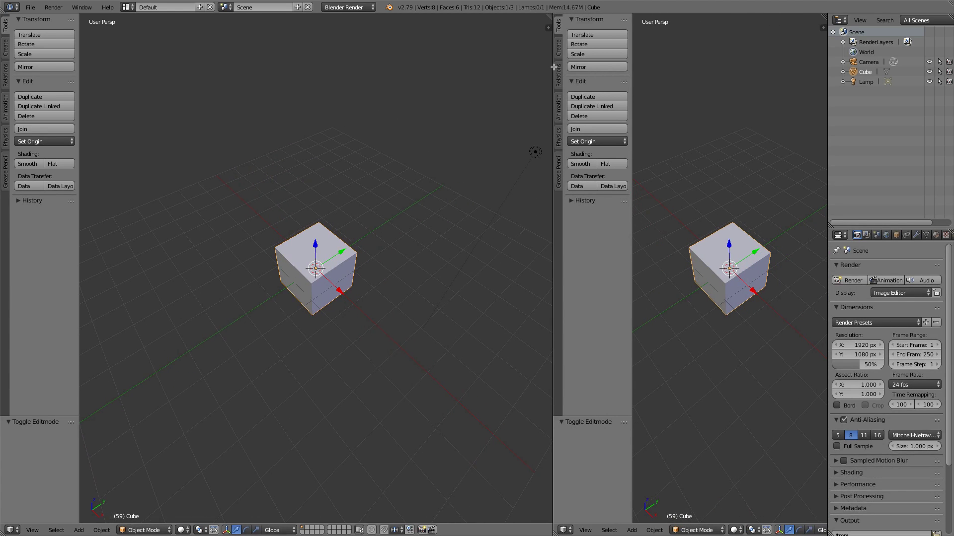
Step: Turn the new area into a narrow Node Editor with its properties sidebar hidden
{"action": "left_click", "coordinate": [565, 530]}
{"action": "left_click", "coordinate": [585, 422]}
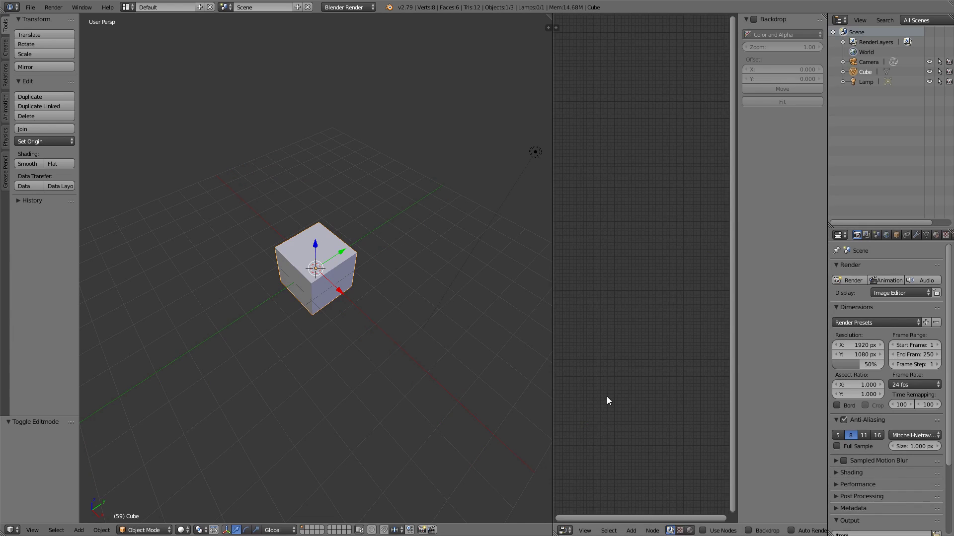
{"action": "middle_click_drag", "start_coordinate": [619, 385], "coordinate": [630, 370]}
{"action": "key", "text": "n"}
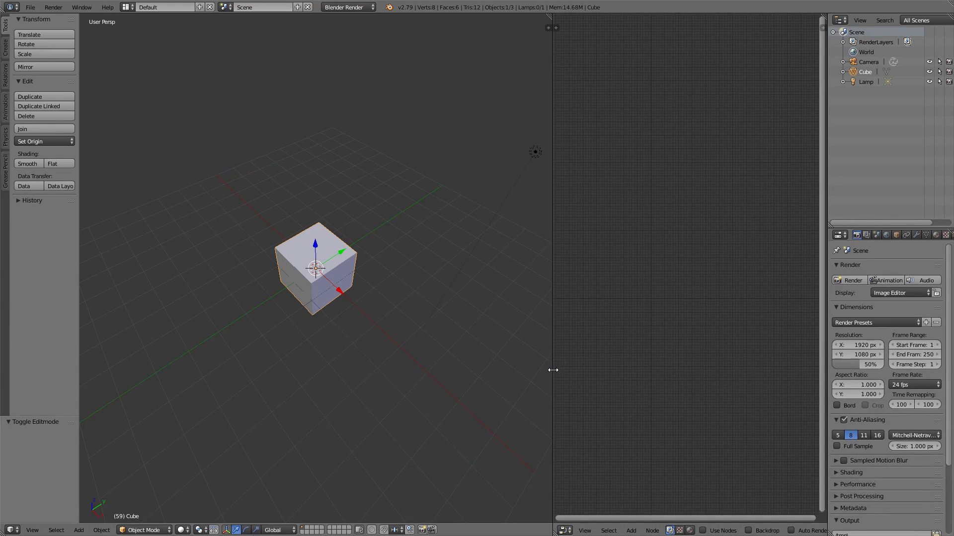
{"action": "left_click_drag", "start_coordinate": [552, 373], "coordinate": [695, 356]}
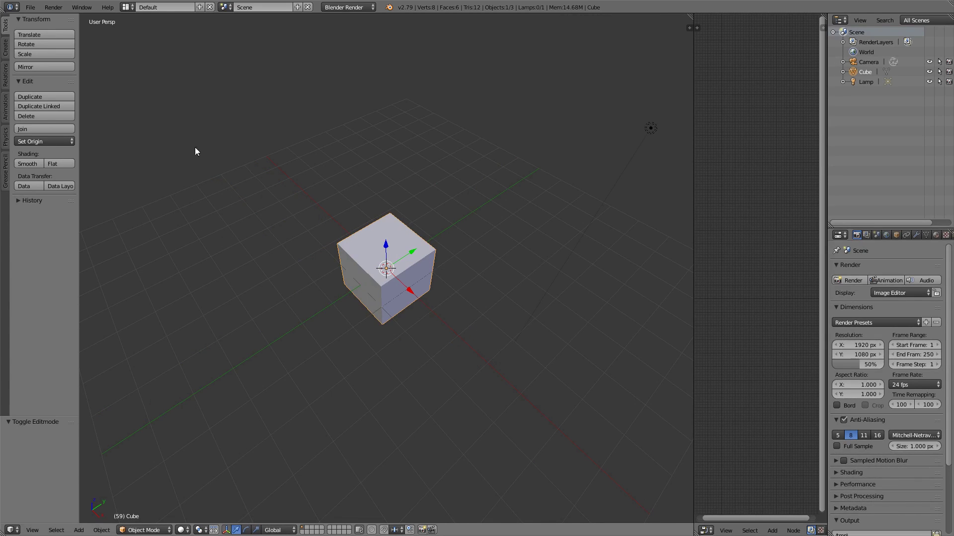
Step: Switch the screen layout to Compositing and look over its editors
{"action": "left_click", "coordinate": [127, 7]}
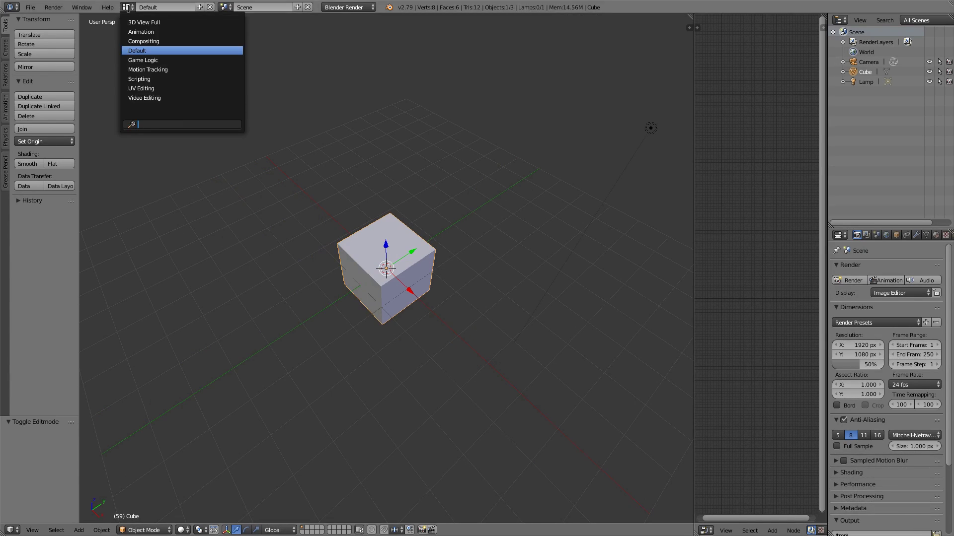
{"action": "left_click", "coordinate": [127, 7]}
{"action": "left_click", "coordinate": [127, 7]}
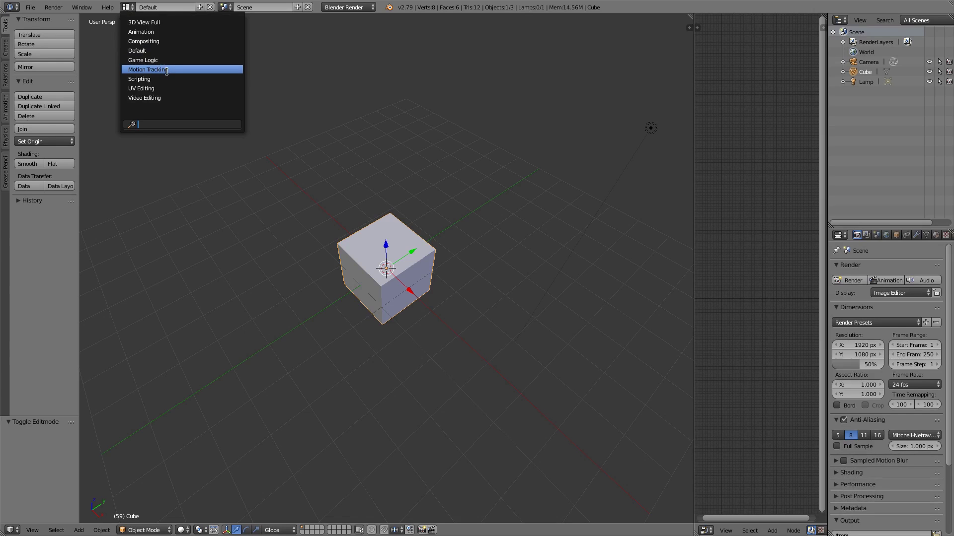
{"action": "left_click", "coordinate": [171, 41]}
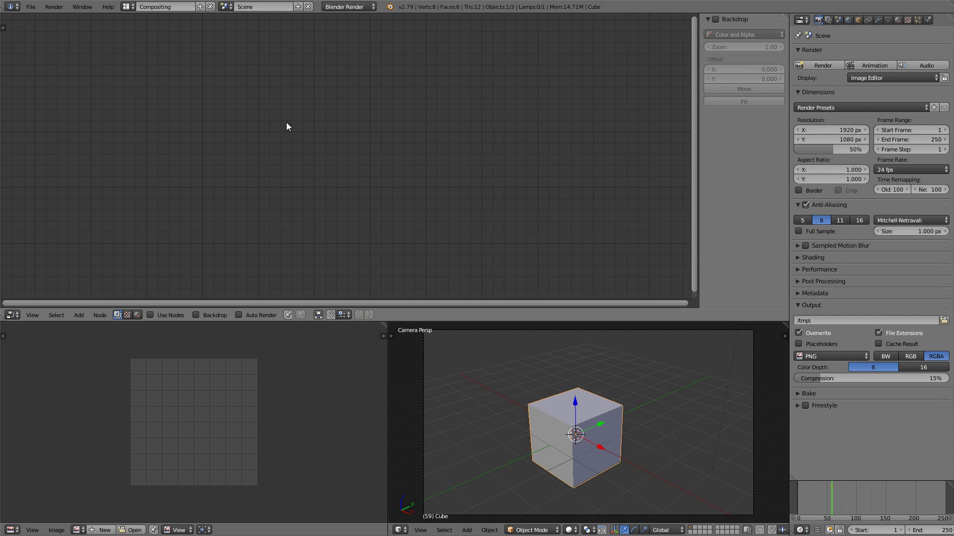
{"action": "middle_click_drag", "start_coordinate": [228, 386], "coordinate": [230, 386]}
{"action": "middle_click_drag", "start_coordinate": [371, 187], "coordinate": [412, 172]}
{"action": "scroll", "coordinate": [640, 380], "scroll_direction": "down", "scroll_amount": 2}
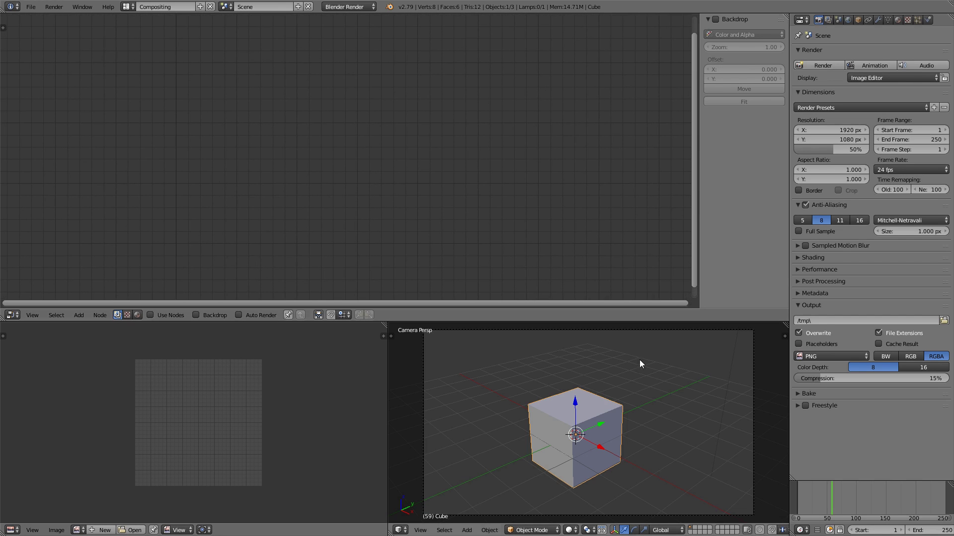
{"action": "scroll", "coordinate": [641, 384], "scroll_direction": "up", "scroll_amount": 2}
{"action": "middle_click_drag", "start_coordinate": [503, 272], "coordinate": [428, 212]}
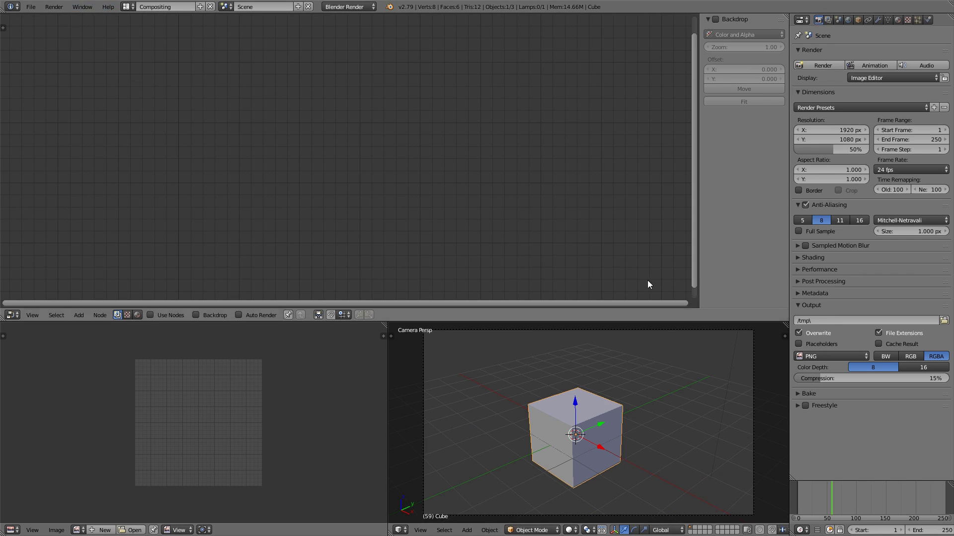
Step: Switch the screen layout back to Default and take a closer view of the cube
{"action": "left_click", "coordinate": [126, 7]}
{"action": "left_click", "coordinate": [226, 6]}
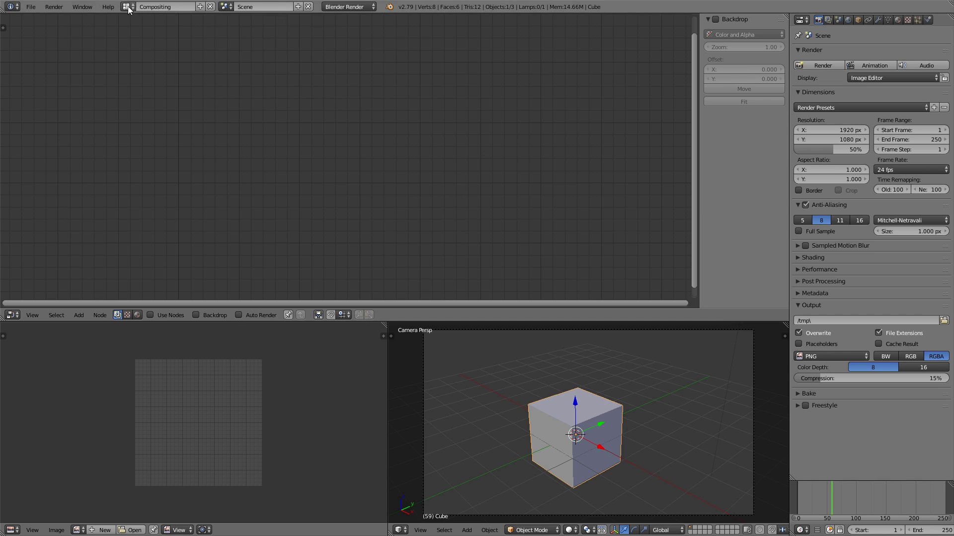
{"action": "left_click", "coordinate": [127, 6]}
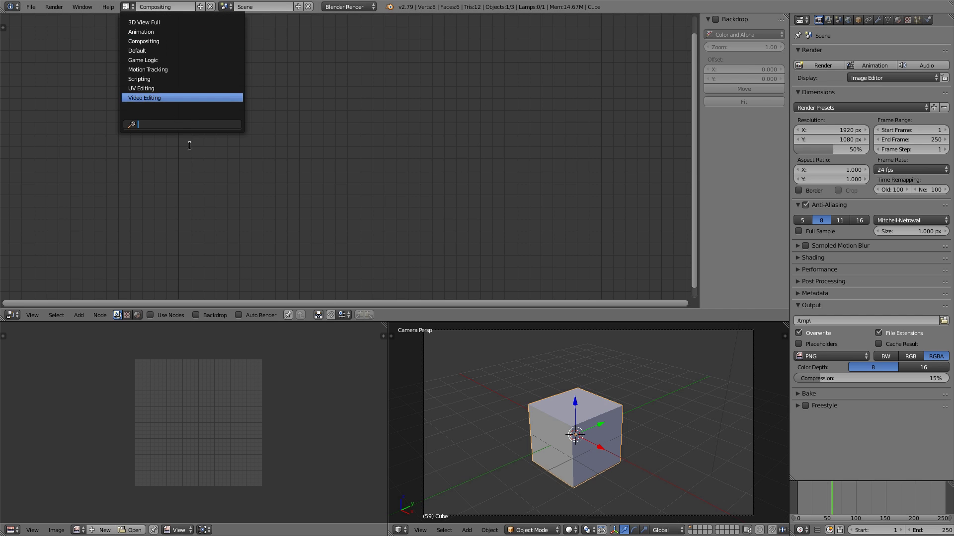
{"action": "left_click", "coordinate": [166, 50]}
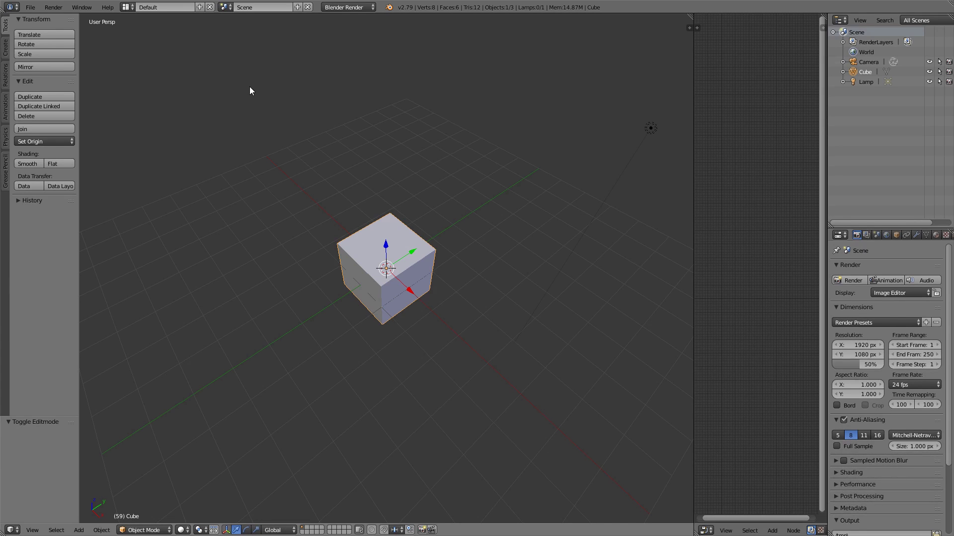
{"action": "scroll", "coordinate": [329, 266], "scroll_direction": "up", "scroll_amount": 2}
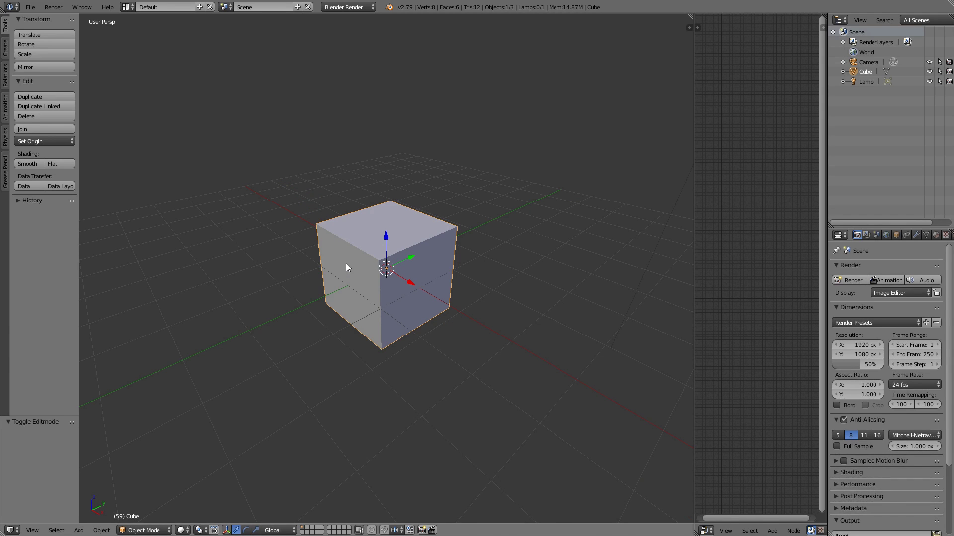
Step: Cycle through the neighbouring screen layouts and return to the Default layout
{"action": "key", "text": "ctrl+Left"}
{"action": "key", "text": "ctrl+Right"}
{"action": "key", "text": "ctrl+Right"}
{"action": "key", "text": "ctrl+Left"}
{"action": "left_click", "coordinate": [130, 7]}
{"action": "left_click", "coordinate": [130, 8]}
Step: In Edit Mode with face selection, extrude the cube's top face upward and scale it down
{"action": "key", "text": "Tab"}
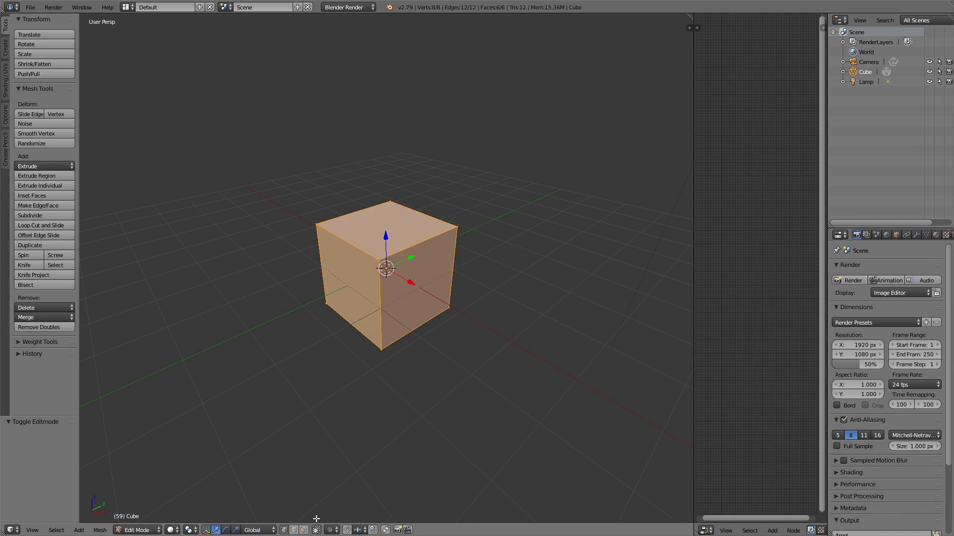
{"action": "left_click", "coordinate": [303, 530]}
{"action": "right_click", "coordinate": [385, 228]}
{"action": "key", "text": "e"}
{"action": "left_click", "coordinate": [478, 211]}
{"action": "key", "text": "s"}
{"action": "left_click", "coordinate": [465, 206]}
Step: Extrude the narrowed top face upward once more, scale it up into a flared rim, and return to Object Mode
{"action": "key", "text": "e"}
{"action": "left_click", "coordinate": [472, 179]}
{"action": "key", "text": "s"}
{"action": "left_click", "coordinate": [494, 147]}
{"action": "key", "text": "Tab"}
Step: Set the render engine to Cycles Render and show the cube's material properties
{"action": "left_click", "coordinate": [347, 6]}
{"action": "left_click", "coordinate": [356, 41]}
{"action": "middle_click_drag", "start_coordinate": [363, 45], "coordinate": [477, 183]}
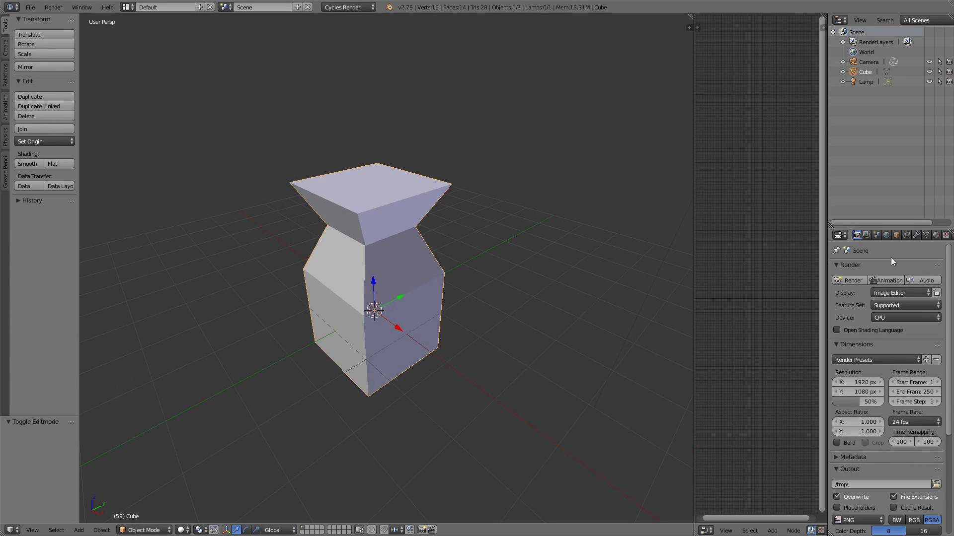
{"action": "left_click", "coordinate": [936, 236]}
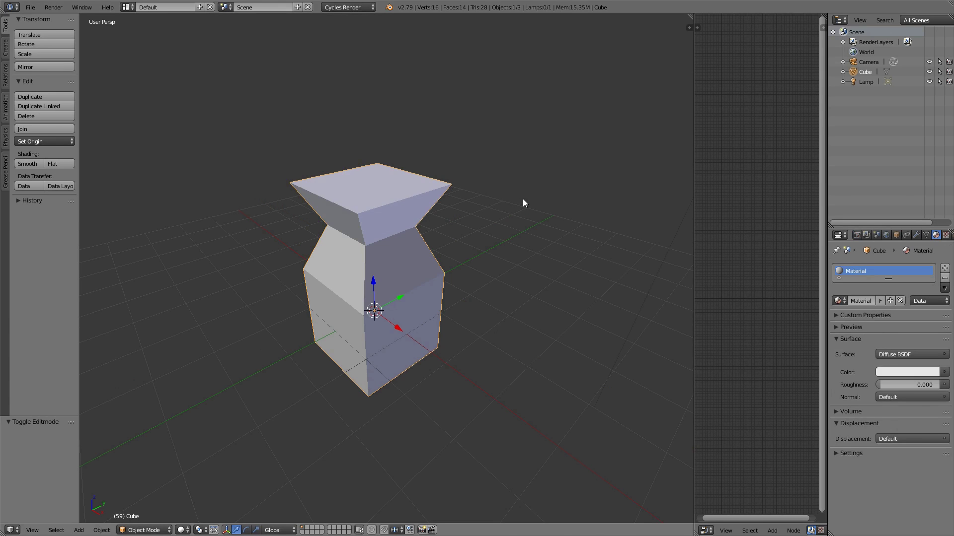
Step: In the Compositing layout, show the cube's material nodes and set the Diffuse BSDF color to pink
{"action": "key", "text": "ctrl+Left"}
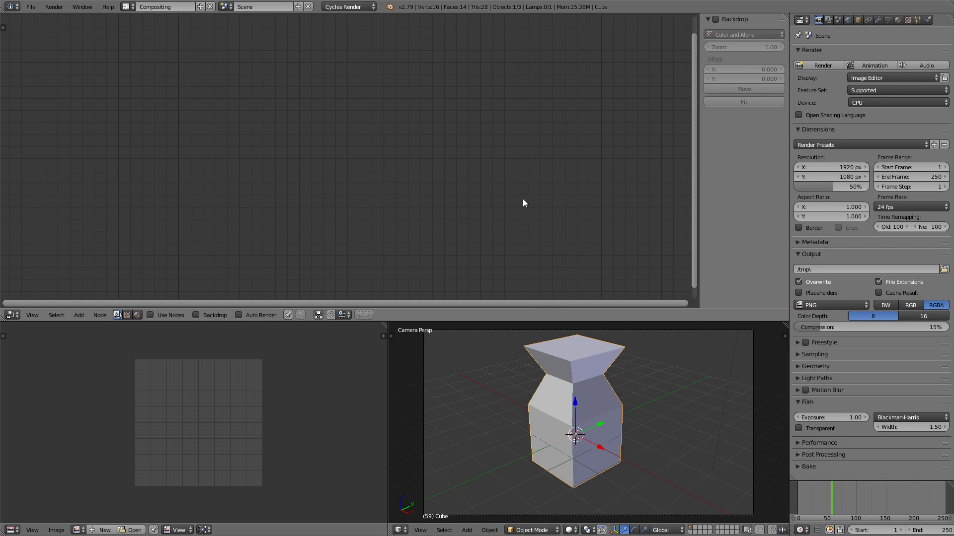
{"action": "left_click", "coordinate": [139, 314]}
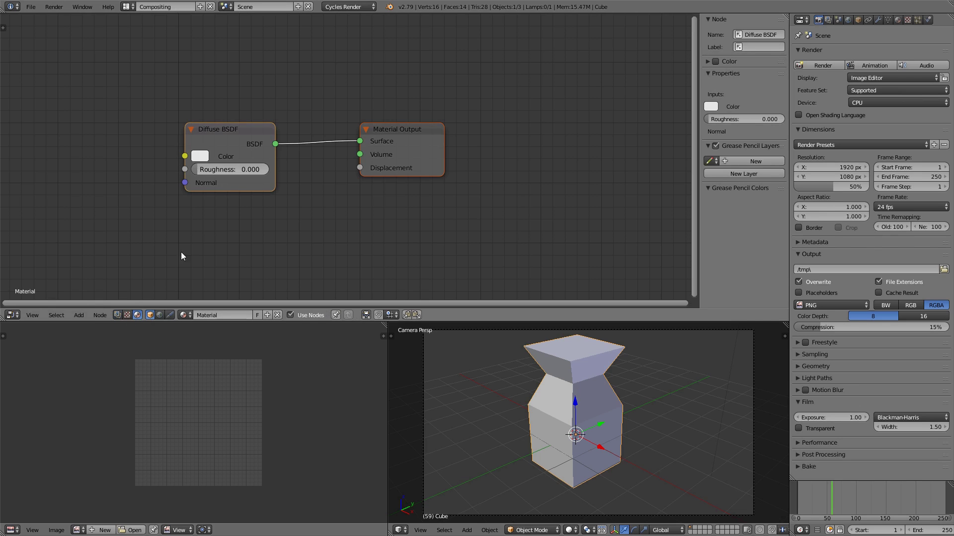
{"action": "middle_click_drag", "start_coordinate": [197, 210], "coordinate": [305, 242]}
{"action": "left_click", "coordinate": [308, 189]}
{"action": "left_click_drag", "start_coordinate": [334, 79], "coordinate": [353, 76]}
Step: Add a Checker Texture node beside the Diffuse BSDF and connect its Color output to the shader's Color input
{"action": "key", "text": "shift+a"}
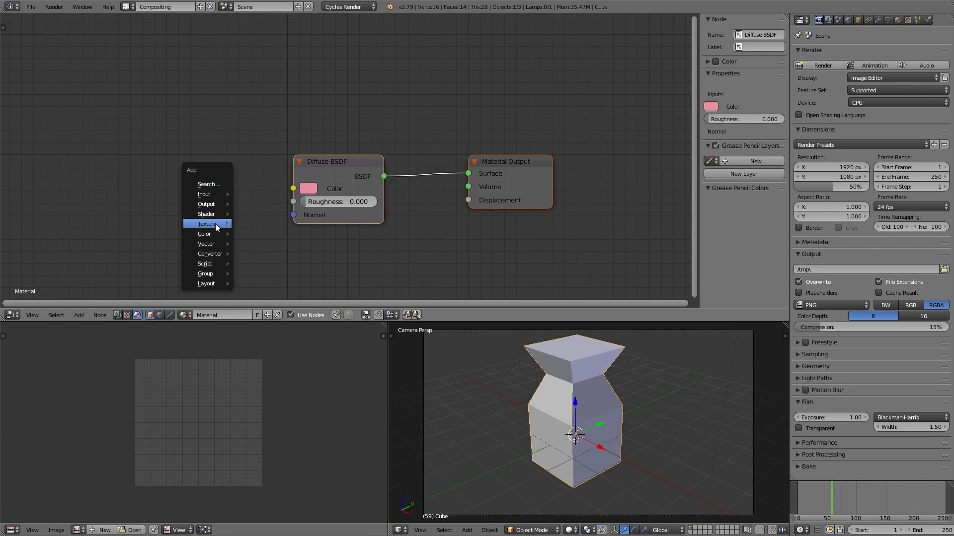
{"action": "mouse_move", "coordinate": [216, 224]}
{"action": "left_click", "coordinate": [272, 234]}
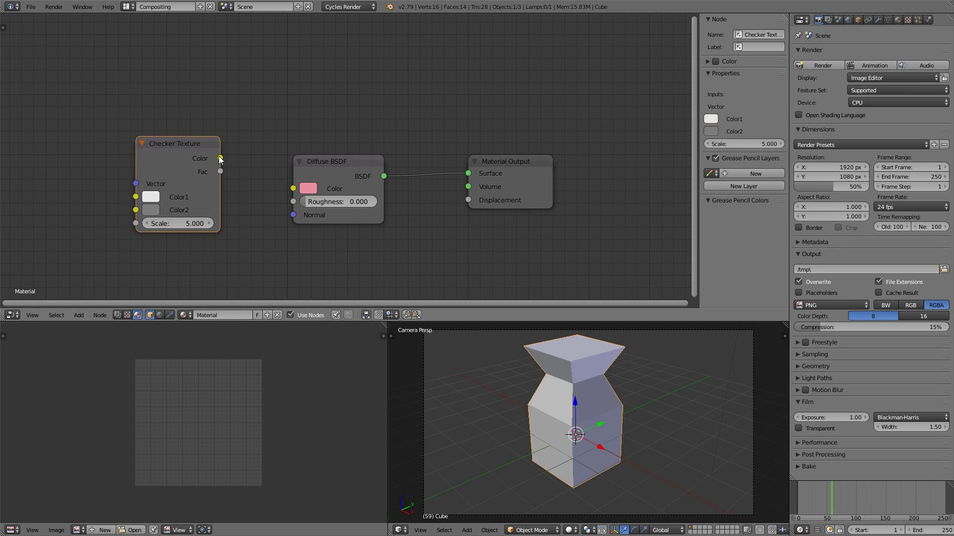
{"action": "left_click_drag", "start_coordinate": [220, 158], "coordinate": [293, 188]}
{"action": "left_click_drag", "start_coordinate": [177, 147], "coordinate": [201, 160]}
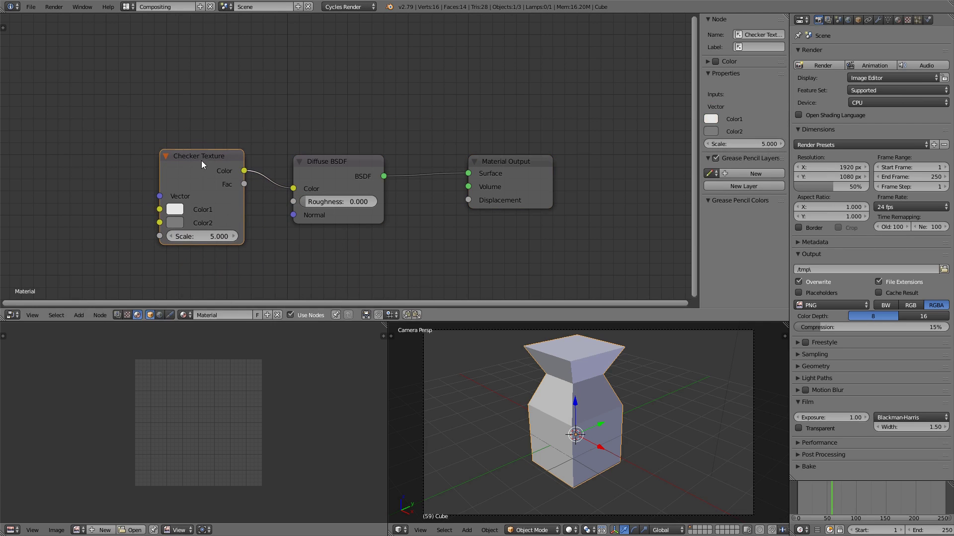
Step: Set the viewport shading of the camera view to Rendered
{"action": "left_click", "coordinate": [572, 530]}
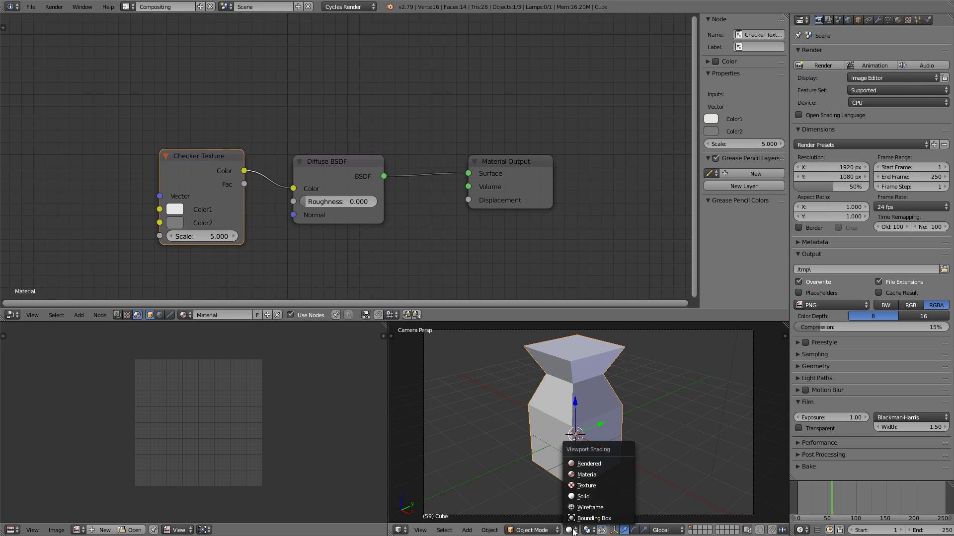
{"action": "left_click", "coordinate": [591, 466]}
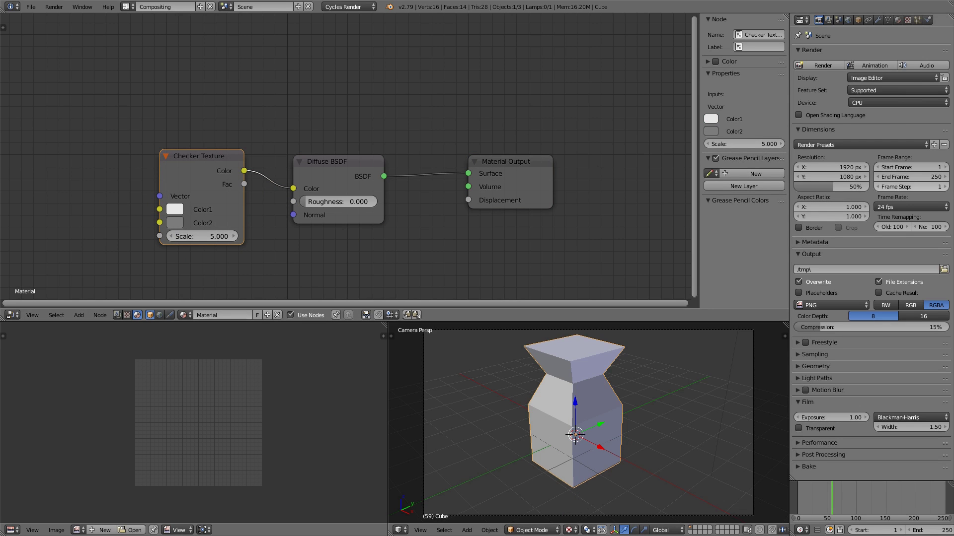
{"action": "left_click", "coordinate": [464, 181]}
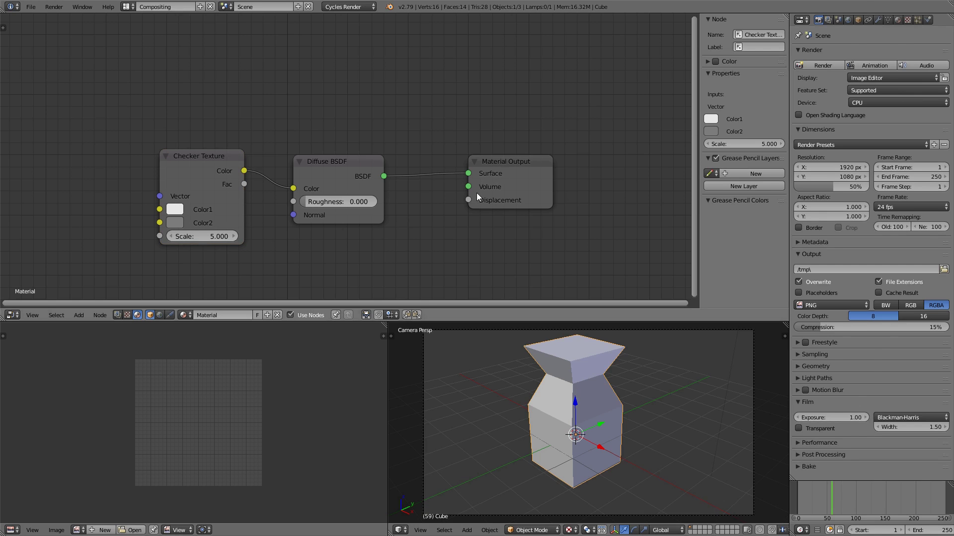
Step: Return to the Default screen layout and deselect all objects in the 3D view
{"action": "key", "text": "ctrl+Right"}
{"action": "key", "text": "a"}
{"action": "middle_click_drag", "start_coordinate": [401, 250], "coordinate": [446, 256]}
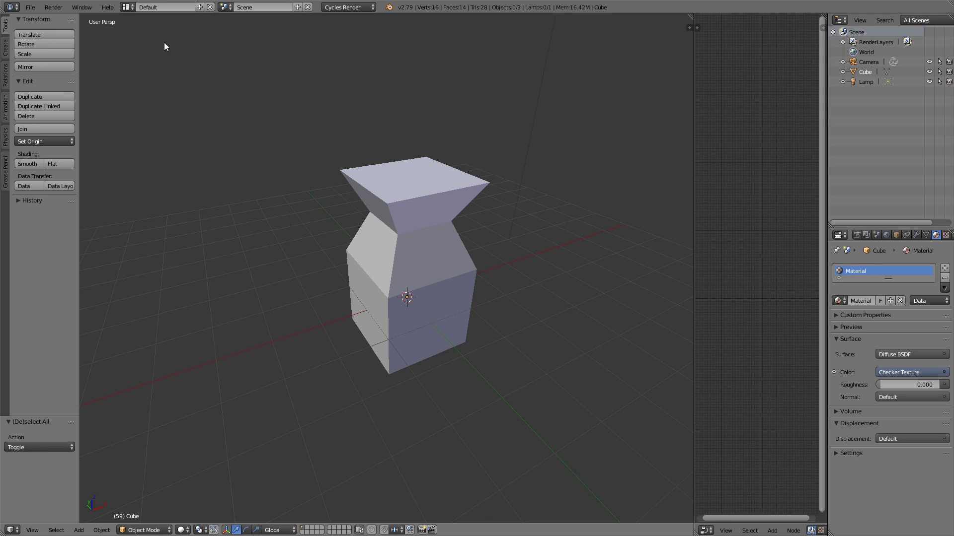
Step: Duplicate the Blender window and place the copy as a smaller floating window over the lower part of the main window
{"action": "left_click", "coordinate": [31, 7]}
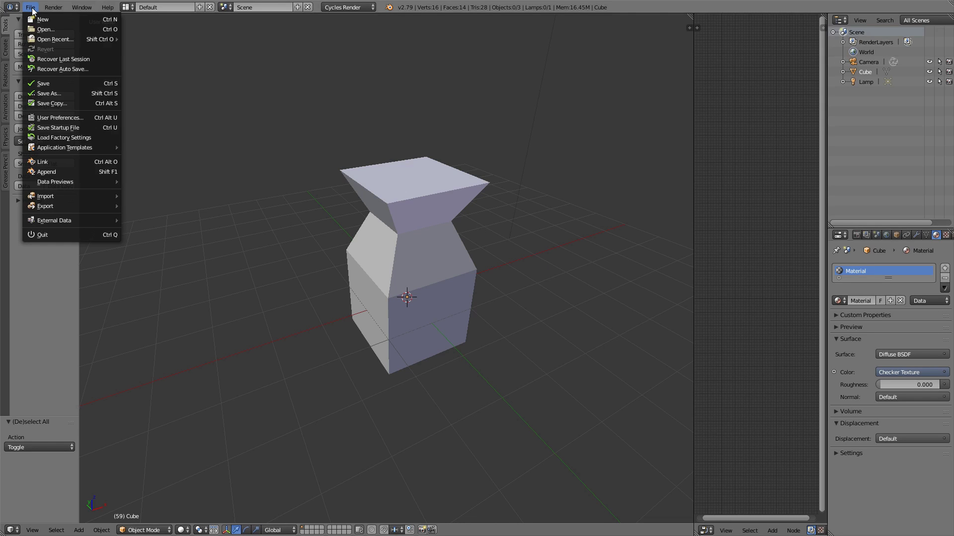
{"action": "mouse_move", "coordinate": [72, 10]}
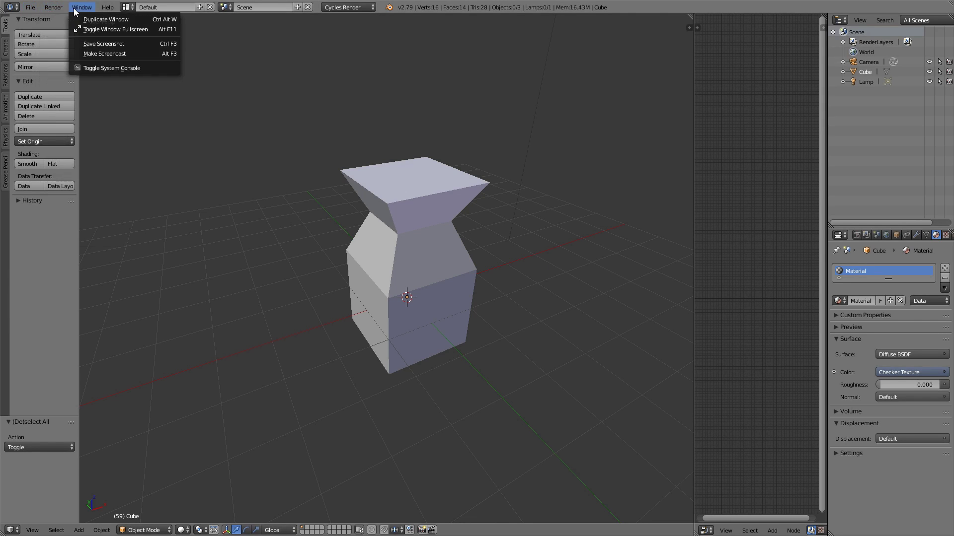
{"action": "left_click", "coordinate": [99, 19]}
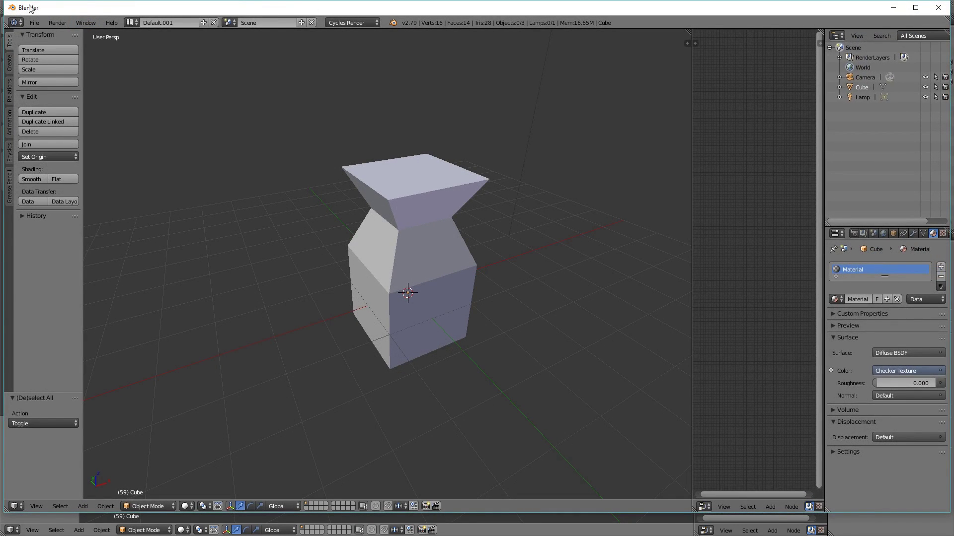
{"action": "left_click_drag", "start_coordinate": [24, 7], "coordinate": [459, 187]}
Step: In the duplicate window, extrude the object's top face upward, scale it down, and return to Object Mode
{"action": "key", "text": "Tab"}
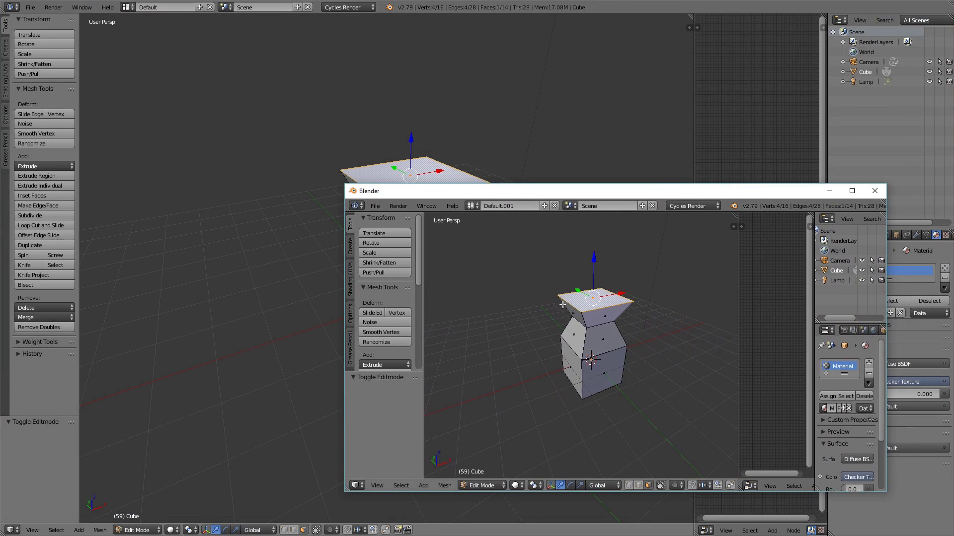
{"action": "key", "text": "e"}
{"action": "left_click", "coordinate": [566, 286]}
{"action": "key", "text": "s"}
{"action": "left_click", "coordinate": [651, 272]}
{"action": "key", "text": "Tab"}
Step: Try the Default screen layout in the duplicate window and switch it to the Compositing layout
{"action": "left_click", "coordinate": [472, 205]}
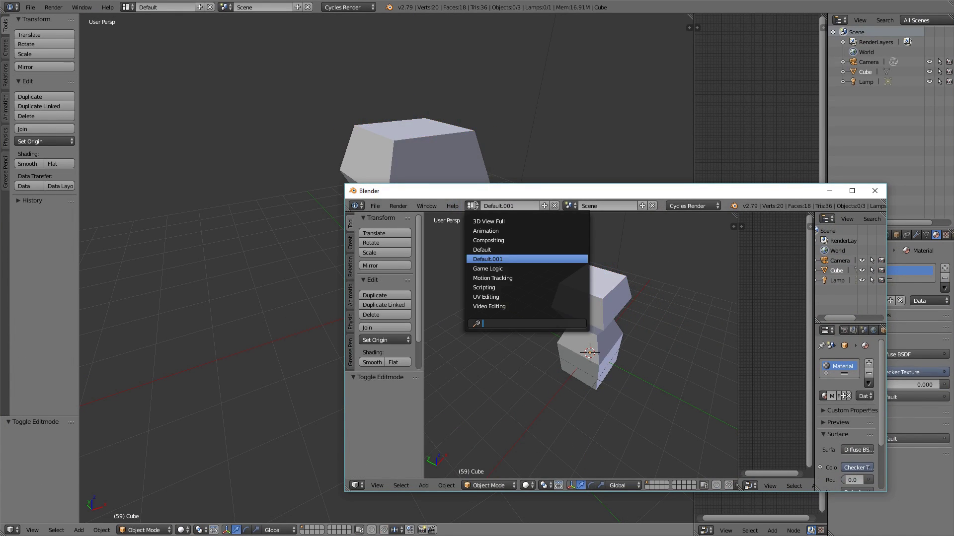
{"action": "left_click", "coordinate": [508, 250]}
{"action": "middle_click_drag", "start_coordinate": [509, 252], "coordinate": [442, 235]}
{"action": "left_click", "coordinate": [472, 206]}
{"action": "left_click", "coordinate": [497, 236]}
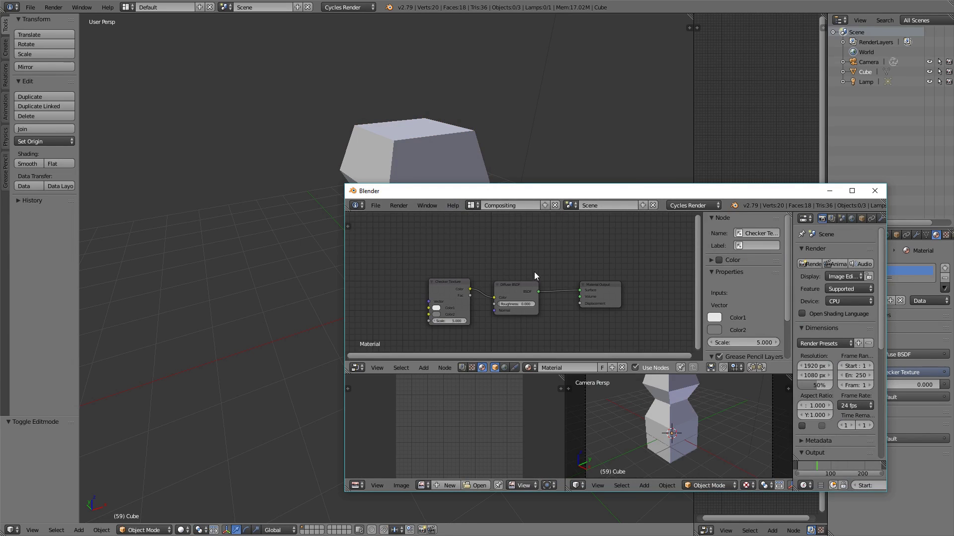
Step: Reposition the duplicate window over the main window and close it
{"action": "left_click_drag", "start_coordinate": [614, 191], "coordinate": [328, 305]}
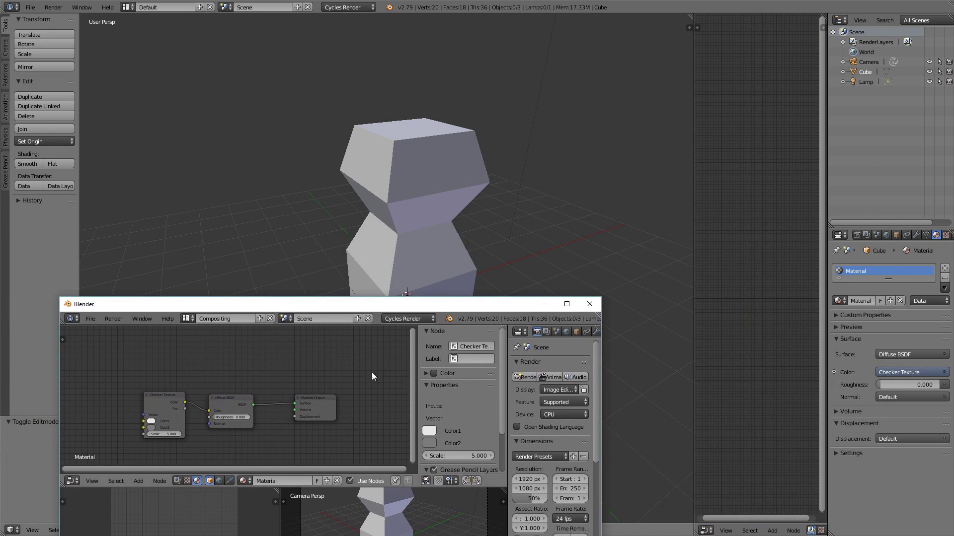
{"action": "left_click_drag", "start_coordinate": [434, 302], "coordinate": [466, 219]}
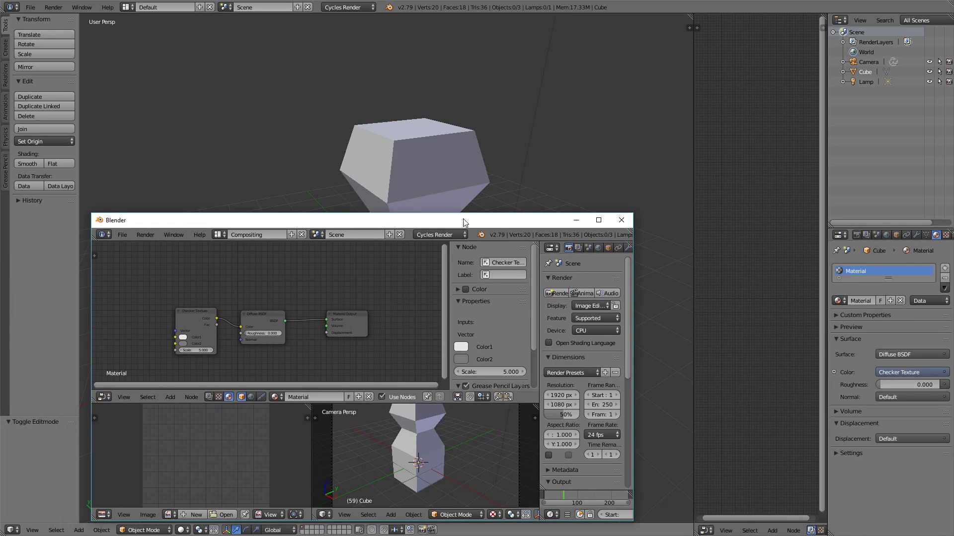
{"action": "mouse_move", "coordinate": [462, 218]}
{"action": "left_mouse_down"}
{"action": "mouse_move", "coordinate": [517, 234]}
{"action": "mouse_move", "coordinate": [499, 226]}
{"action": "mouse_move", "coordinate": [544, 197]}
{"action": "mouse_move", "coordinate": [474, 206]}
{"action": "left_mouse_up"}
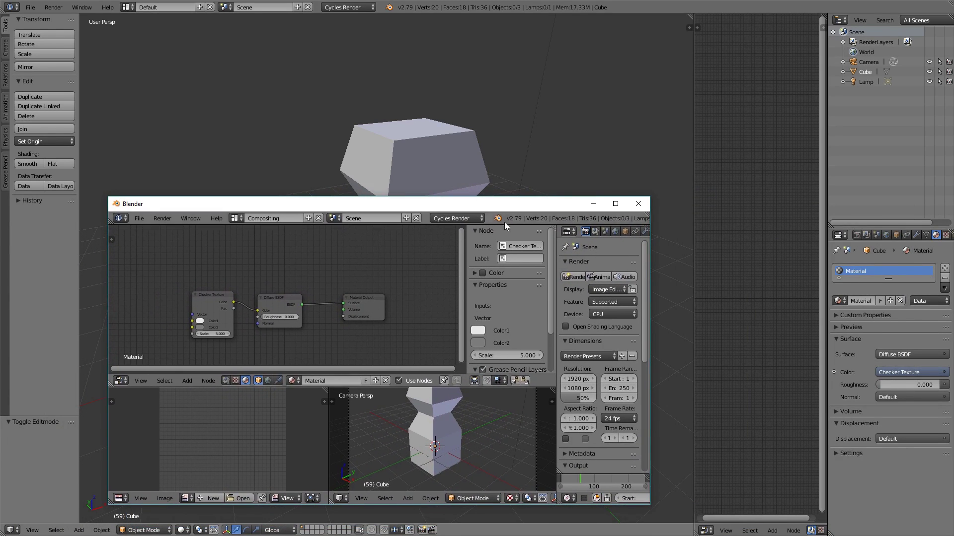
{"action": "left_click", "coordinate": [638, 204]}
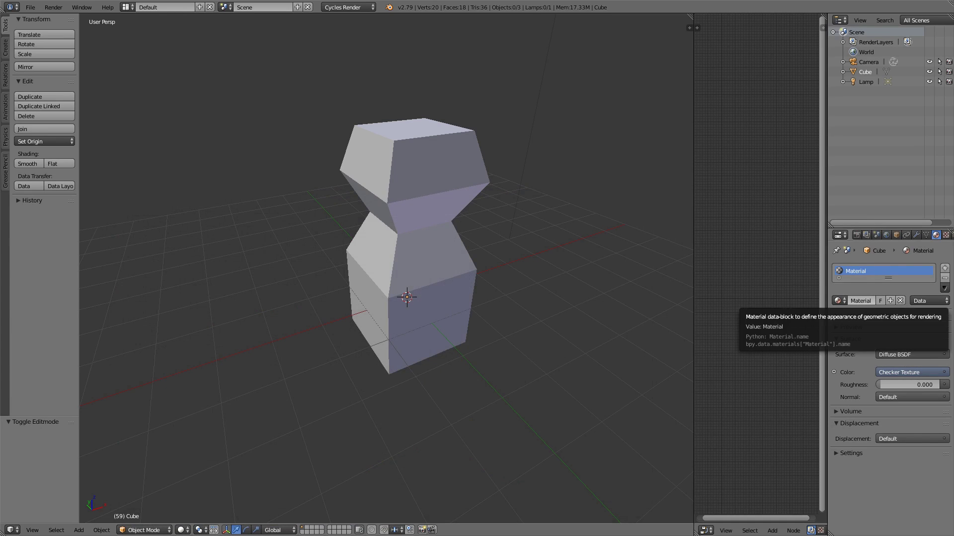